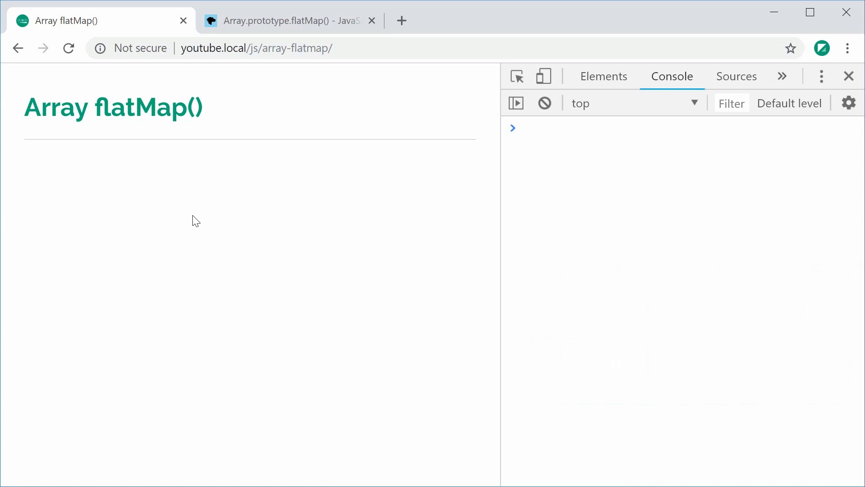
Review the MDN flatMap syntax and compatibility sections, then return to index.html in VS Code.
{"action": "left_click", "coordinate": [292, 20]}
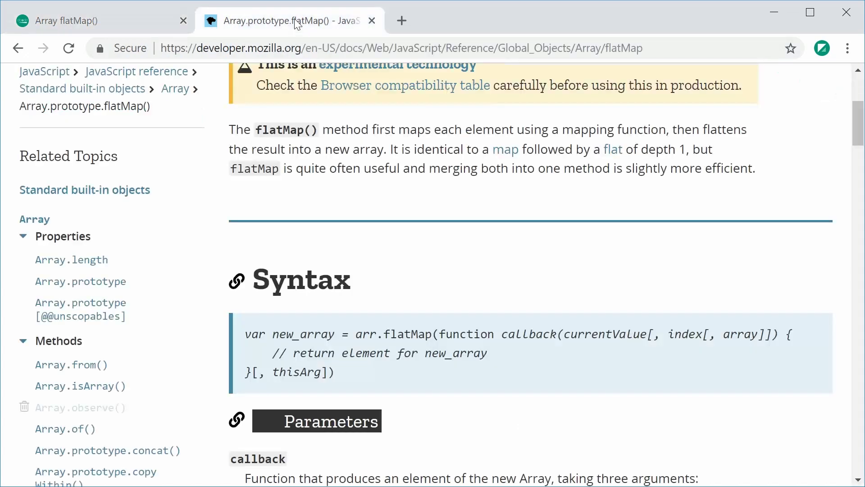
{"action": "left_click_drag", "start_coordinate": [858, 125], "coordinate": [858, 376]}
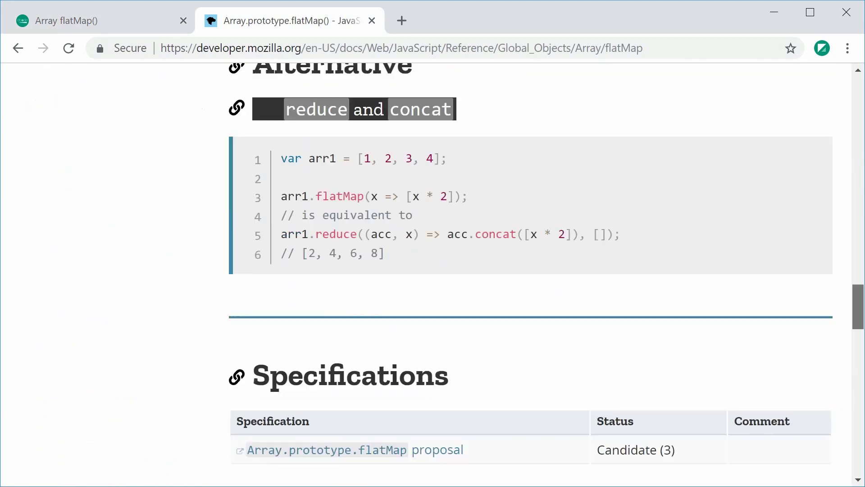
{"action": "scroll", "coordinate": [588, 309], "scroll_direction": "up", "scroll_amount": 1}
{"action": "scroll", "coordinate": [516, 353], "scroll_direction": "up", "scroll_amount": 1}
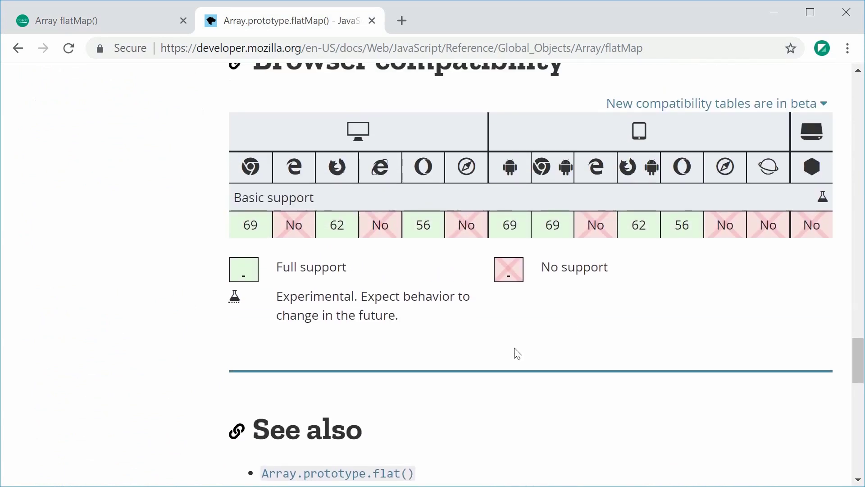
{"action": "scroll", "coordinate": [261, 256], "scroll_direction": "up", "scroll_amount": 2}
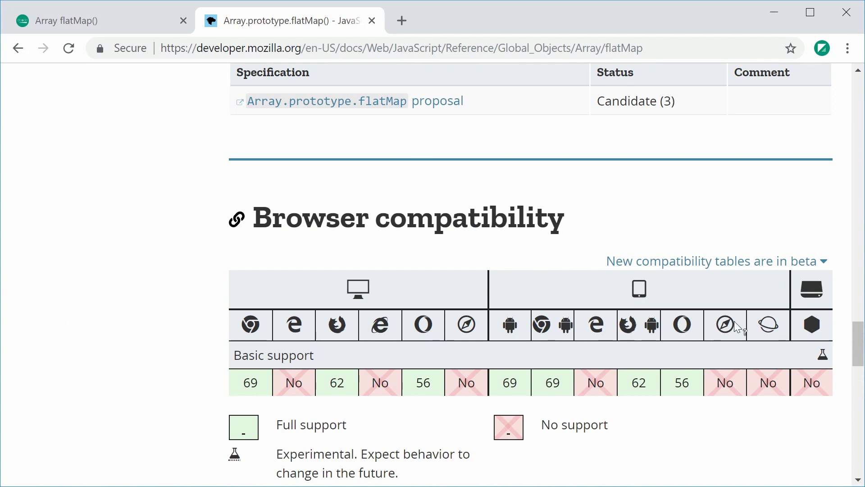
{"action": "mouse_move", "coordinate": [857, 342]}
{"action": "left_mouse_down"}
{"action": "mouse_move", "coordinate": [849, 211]}
{"action": "mouse_move", "coordinate": [843, 218]}
{"action": "left_mouse_up"}
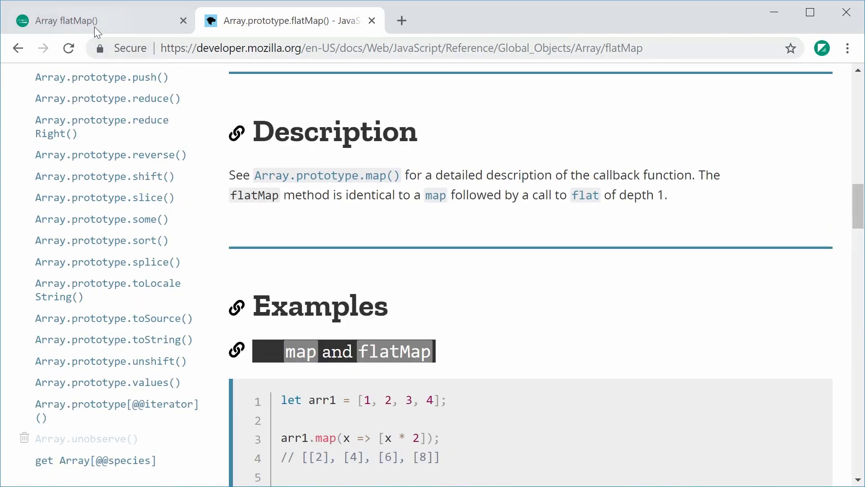
{"action": "left_click", "coordinate": [94, 26]}
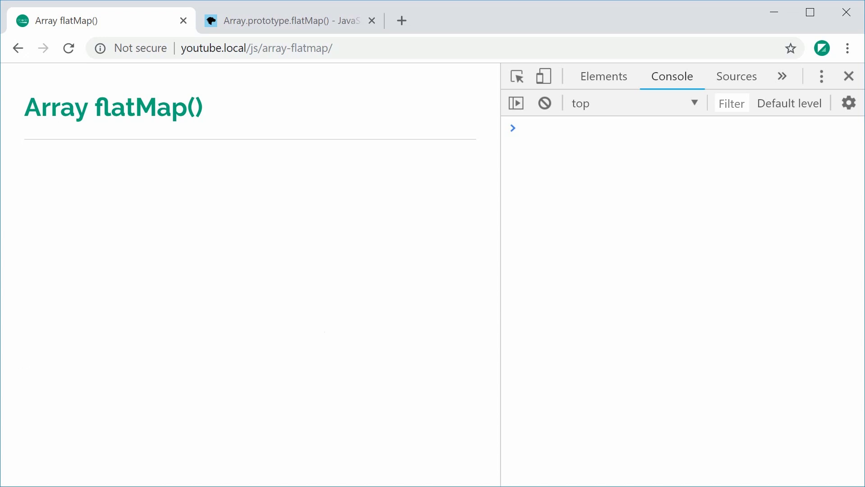
{"action": "key", "text": "alt+Tab"}
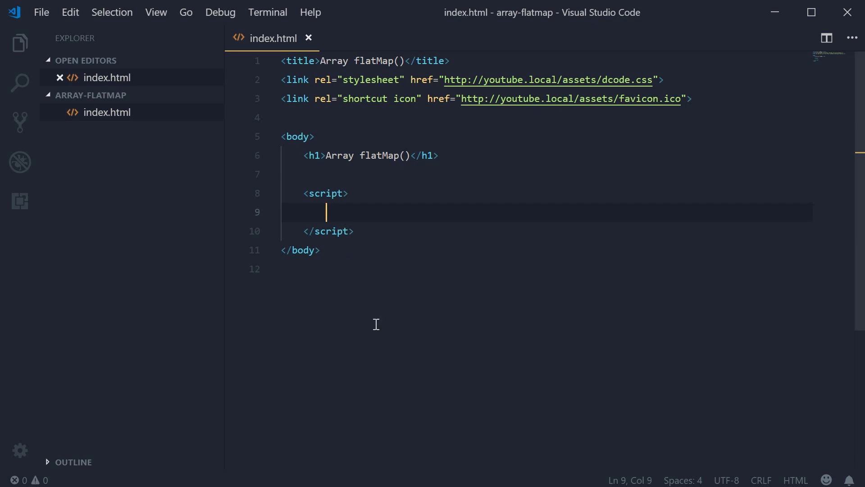
{"action": "type", "text": "co"}
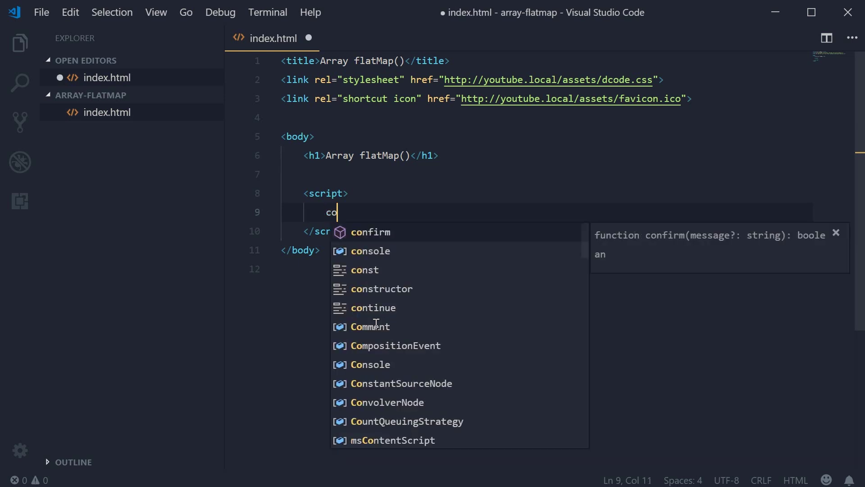
{"action": "type", "text": "nst pairs "}
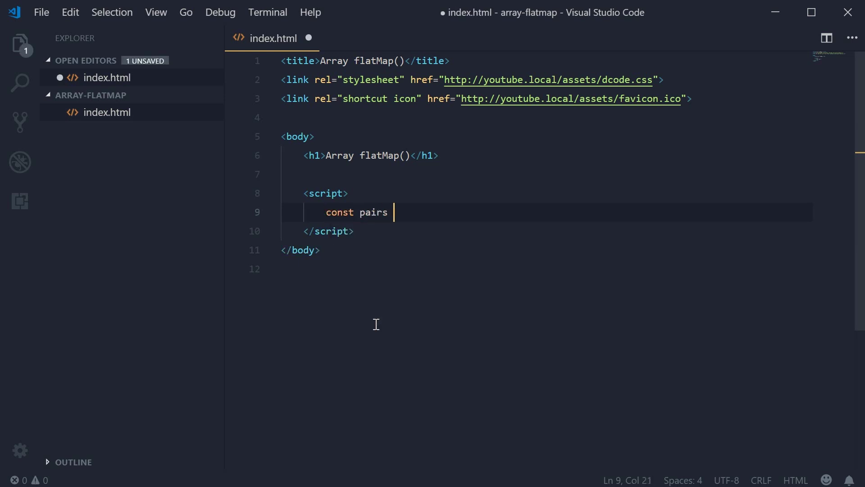
{"action": "type", "text": "= "}
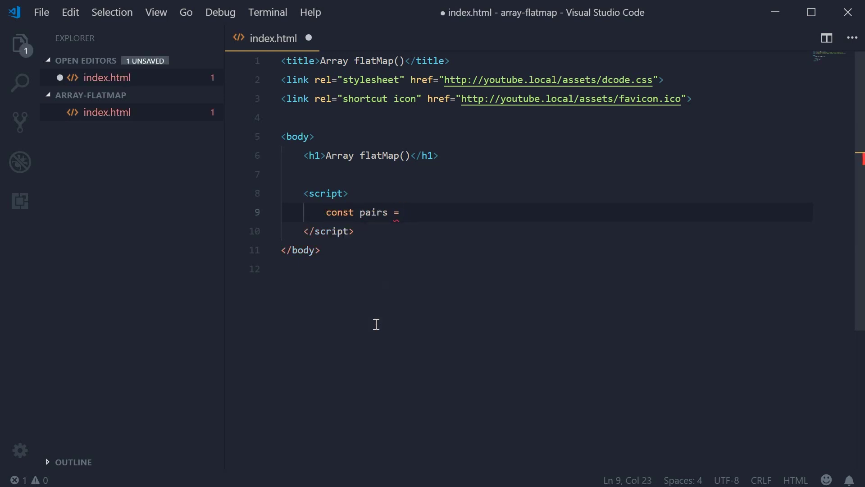
{"action": "type", "text": "["}
Write const pairs = [[2, 6], [8, 2], [5, 9]]; one pair per line, and save.
{"action": "key", "text": "Return"}
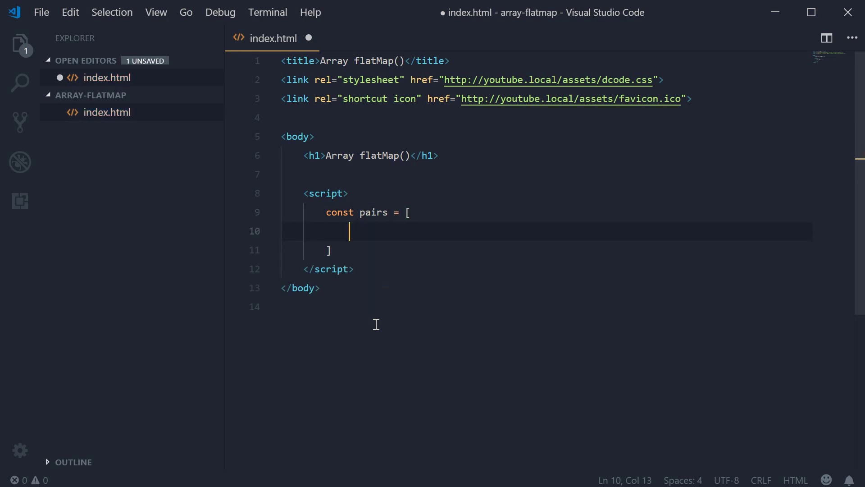
{"action": "key", "text": "Down"}
{"action": "type", "text": ";"}
{"action": "key", "text": "Up"}
{"action": "key", "text": "BackSpace"}
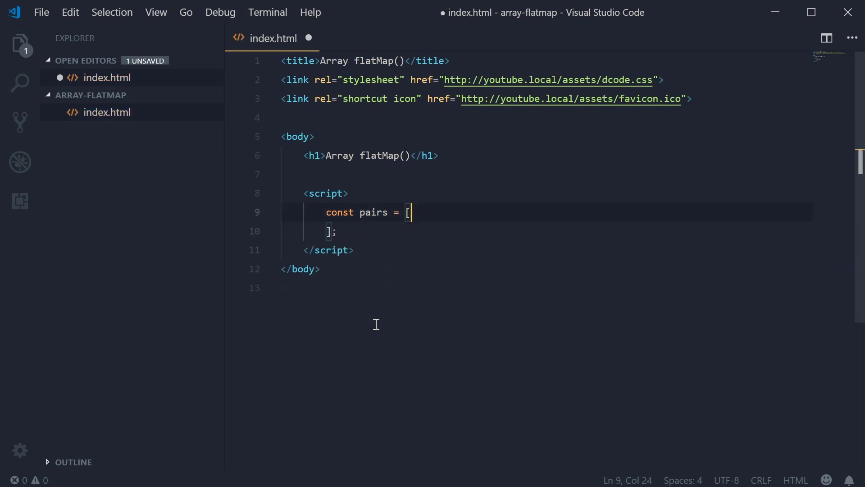
{"action": "key", "text": "Return"}
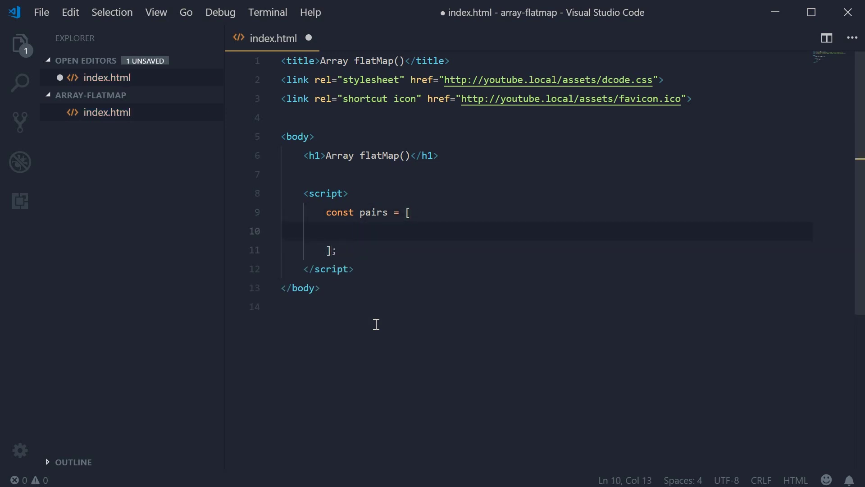
{"action": "type", "text": "[2"}
{"action": "type", "text": ", 6],"}
{"action": "key", "text": "Return"}
{"action": "type", "text": "[8, 2],"}
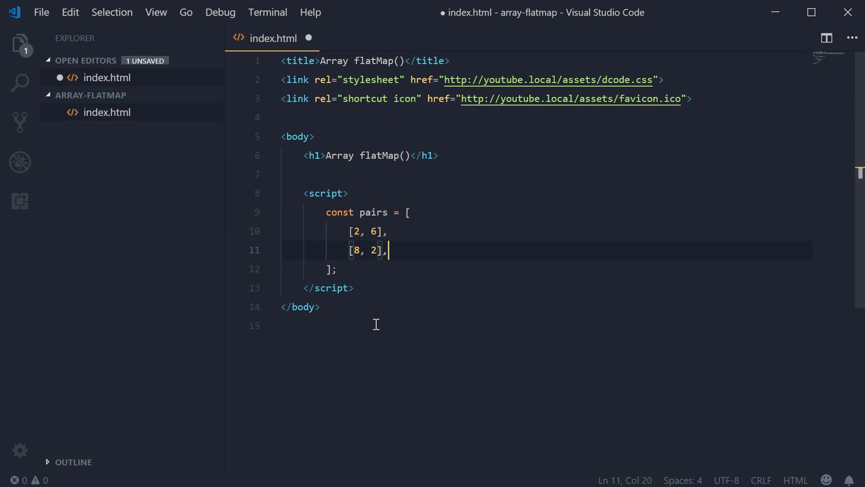
{"action": "key", "text": "Return"}
{"action": "type", "text": "[5, "}
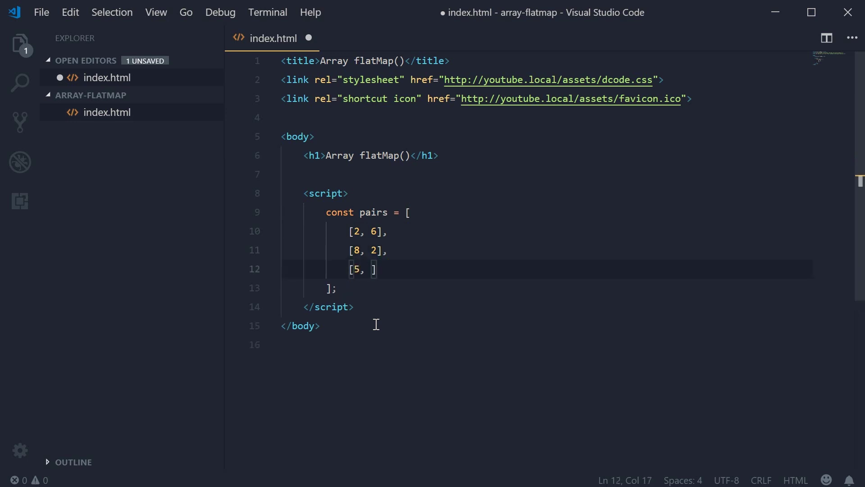
{"action": "type", "text": "9]"}
{"action": "key", "text": "ctrl+s"}
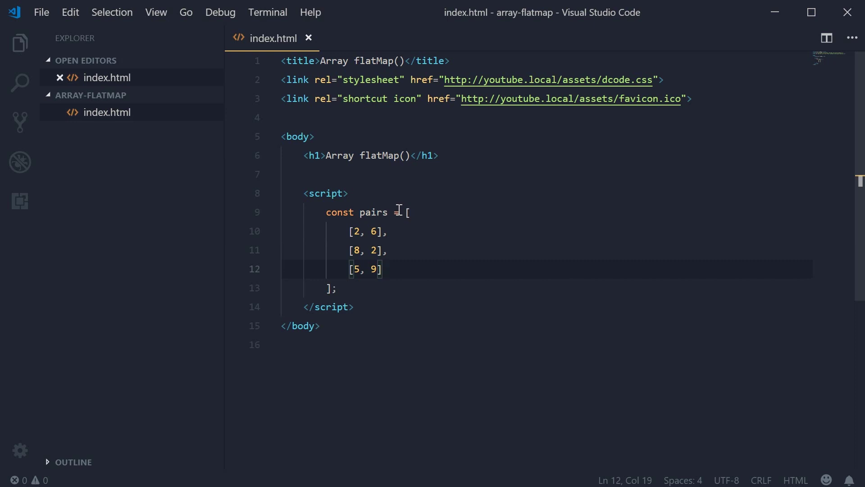
Below the pairs array, start const result = pairs.map(function (pair) { ... }).
{"action": "left_click", "coordinate": [373, 301]}
{"action": "left_click", "coordinate": [402, 276]}
{"action": "key", "text": "Return"}
{"action": "key", "text": "Return"}
{"action": "type", "text": "co"}
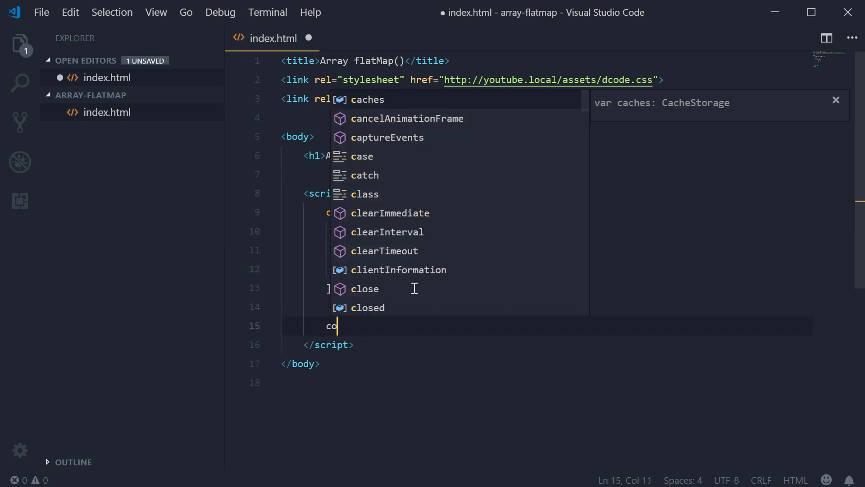
{"action": "type", "text": "nst resu"}
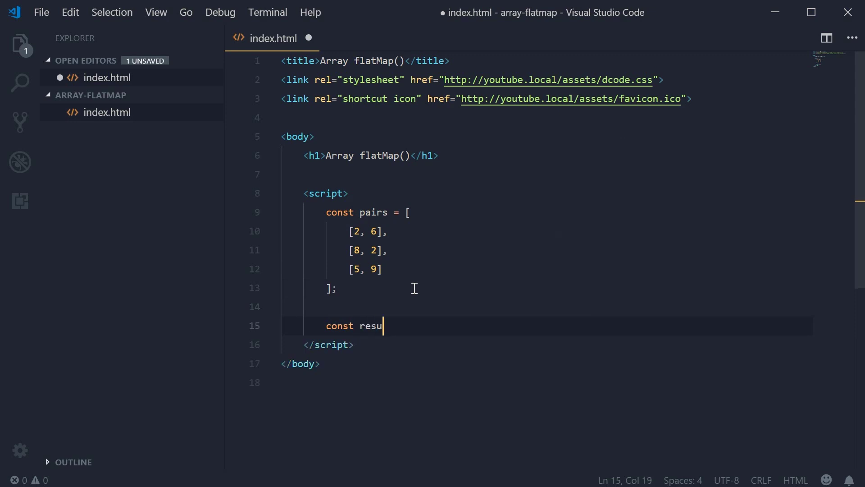
{"action": "type", "text": "lt = "}
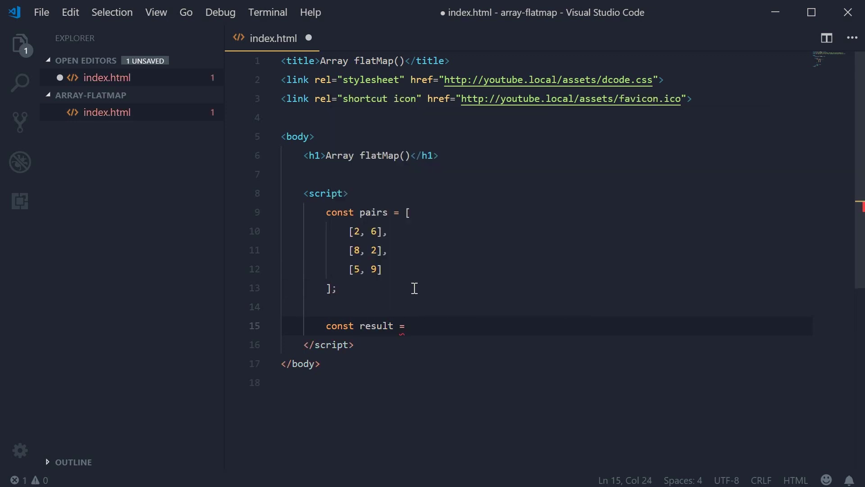
{"action": "type", "text": "pairs.map"}
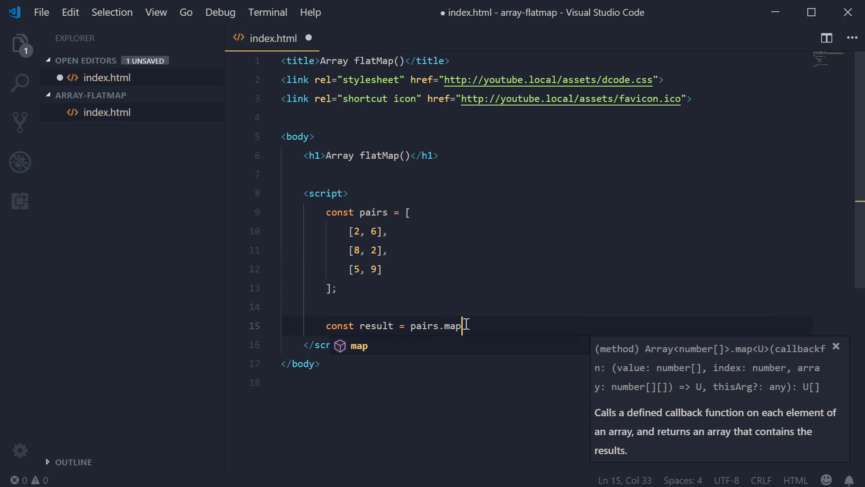
{"action": "mouse_move", "coordinate": [452, 325]}
{"action": "type", "text": "("}
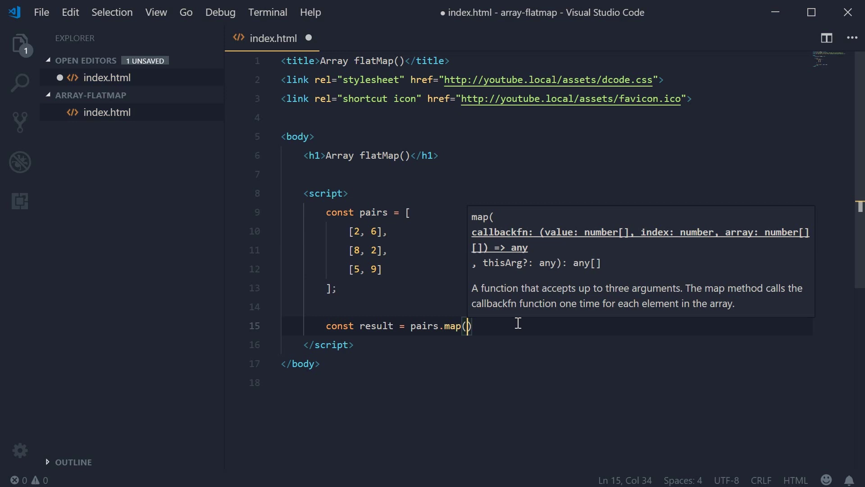
{"action": "left_click", "coordinate": [421, 232]}
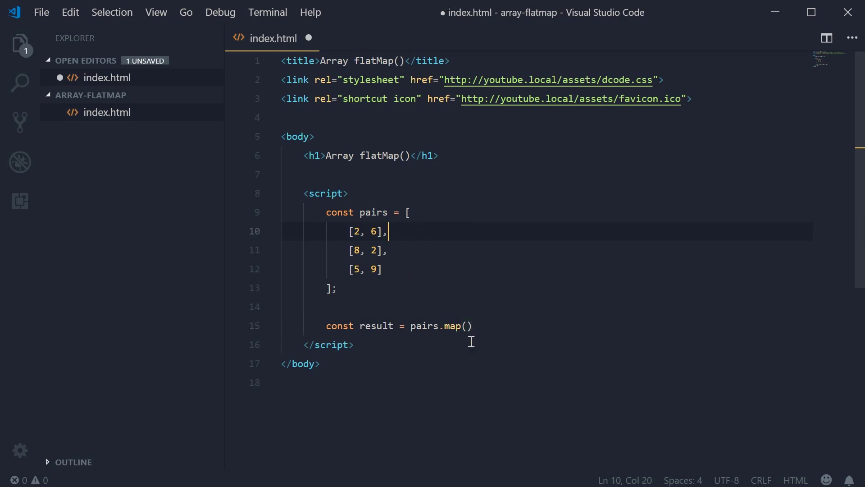
{"action": "left_click", "coordinate": [467, 326]}
{"action": "type", "text": "funct"}
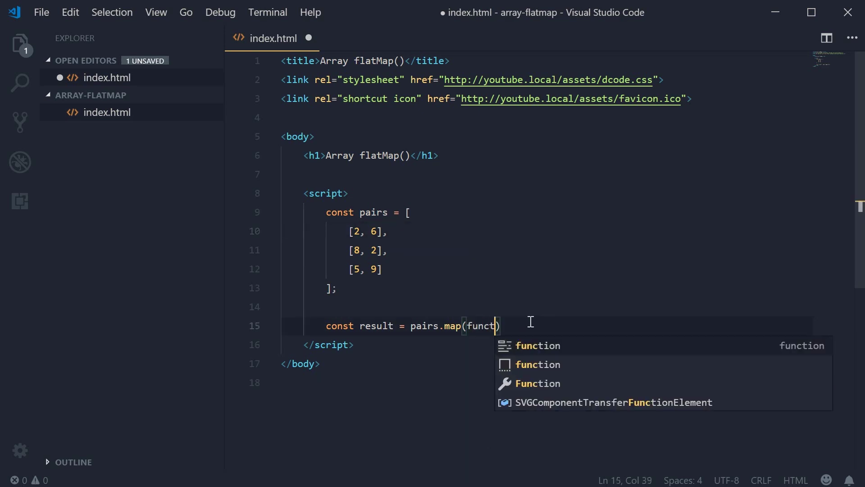
{"action": "type", "text": "ion ("}
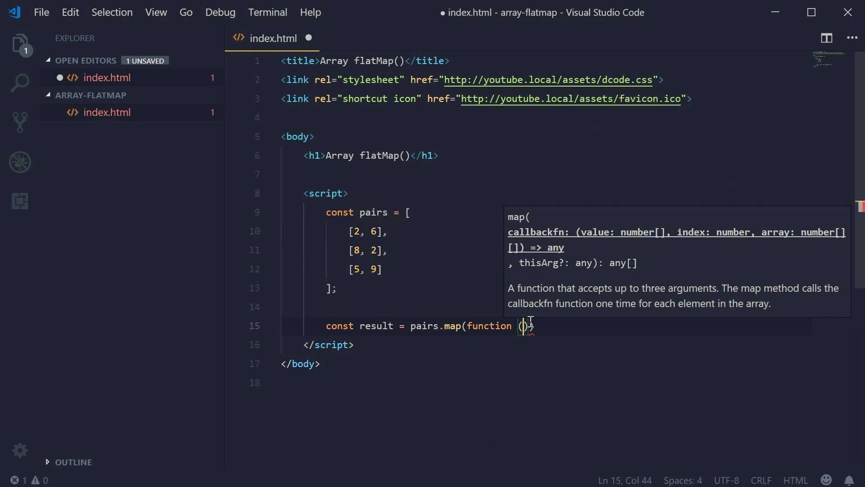
{"action": "type", "text": "pair"}
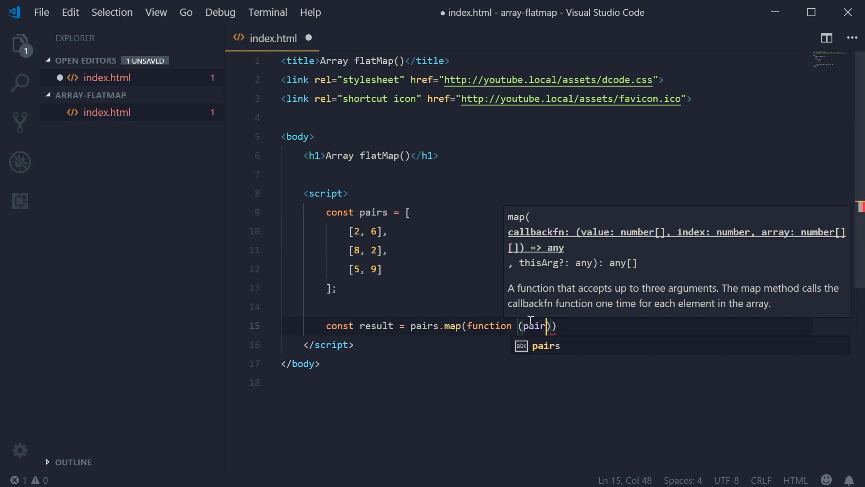
{"action": "type", "text": ") {"}
Make the map callback return [pair[0] + pair[1]] and save index.html.
{"action": "key", "text": "Return"}
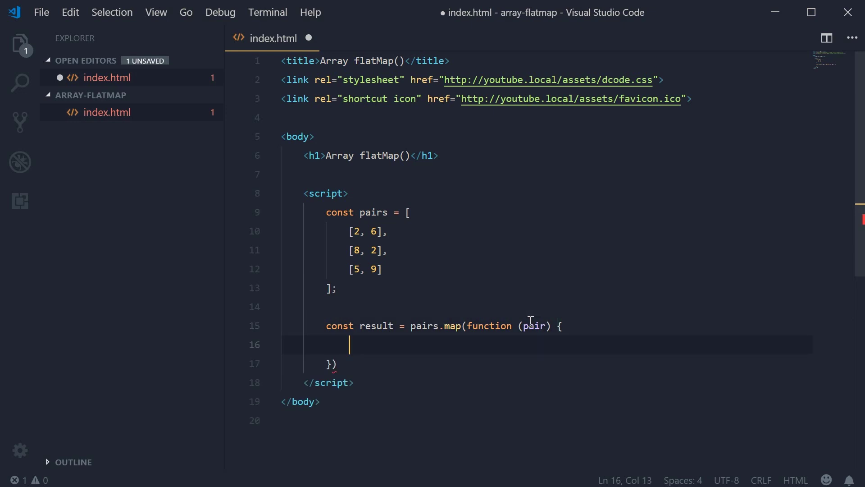
{"action": "key", "text": "Down"}
{"action": "type", "text": ";"}
{"action": "key", "text": "Up"}
{"action": "key", "text": "Tab"}
{"action": "key", "text": "Tab"}
{"action": "key", "text": "Tab"}
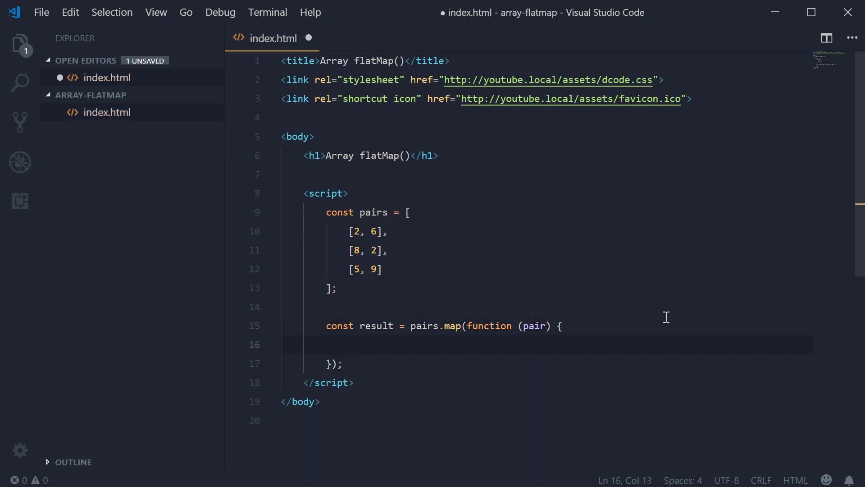
{"action": "type", "text": "return "}
{"action": "type", "text": "[];"}
{"action": "key", "text": "Left"}
{"action": "key", "text": "Left"}
{"action": "key", "text": "Return"}
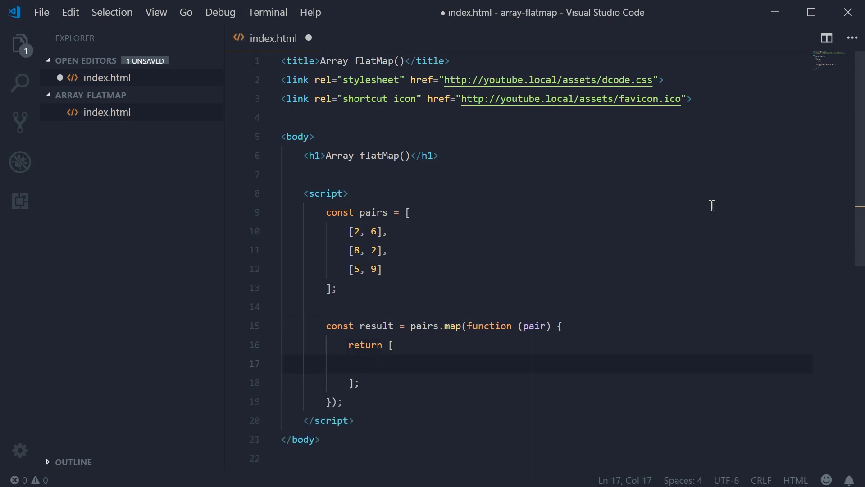
{"action": "type", "text": "pair["}
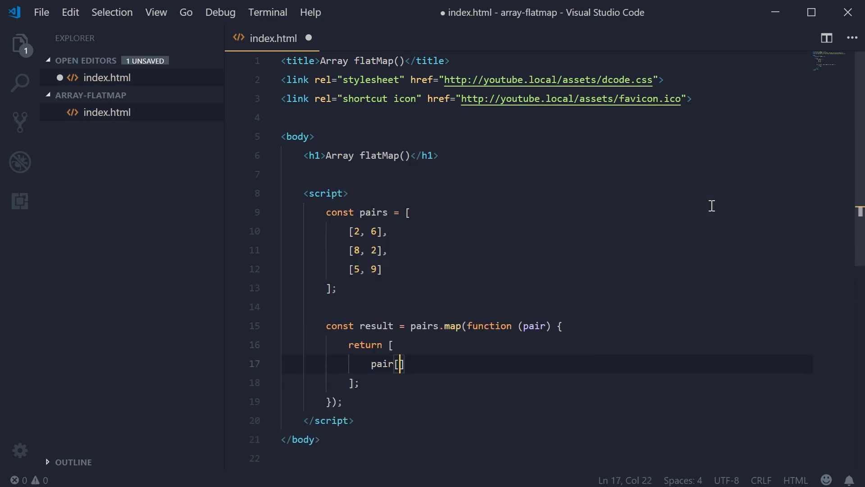
{"action": "type", "text": "0] + pai"}
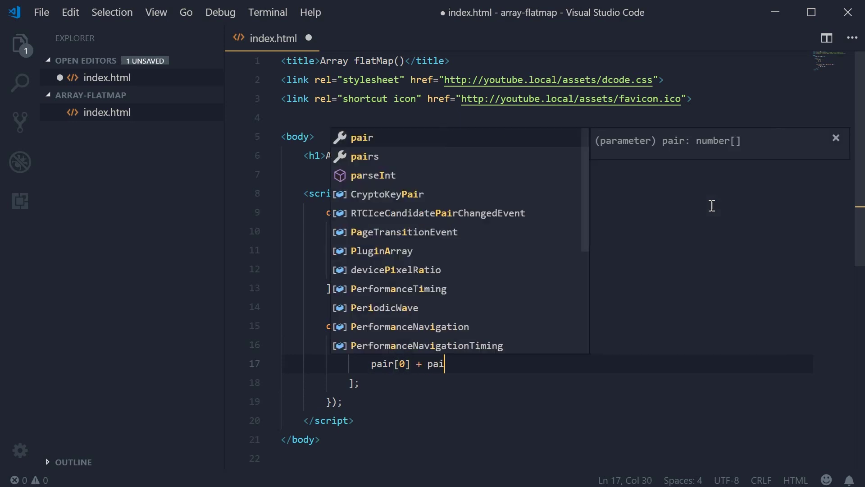
{"action": "type", "text": "r[1];"}
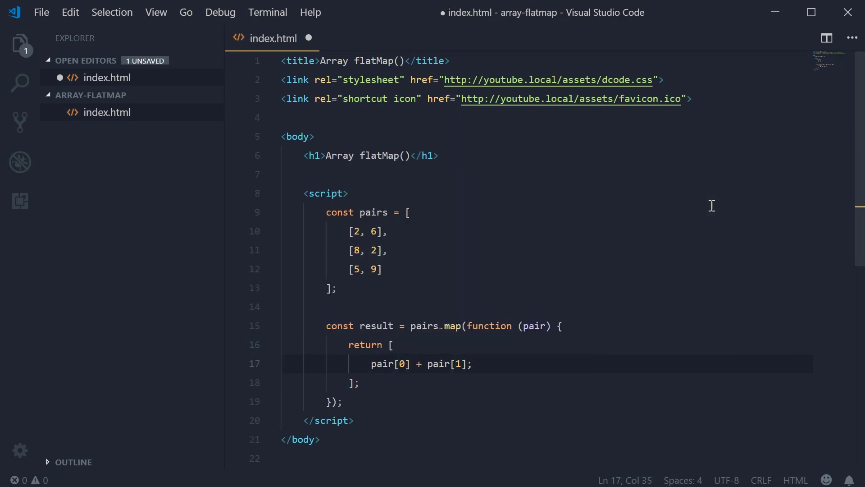
{"action": "key", "text": "BackSpace"}
{"action": "key", "text": "ctrl+s"}
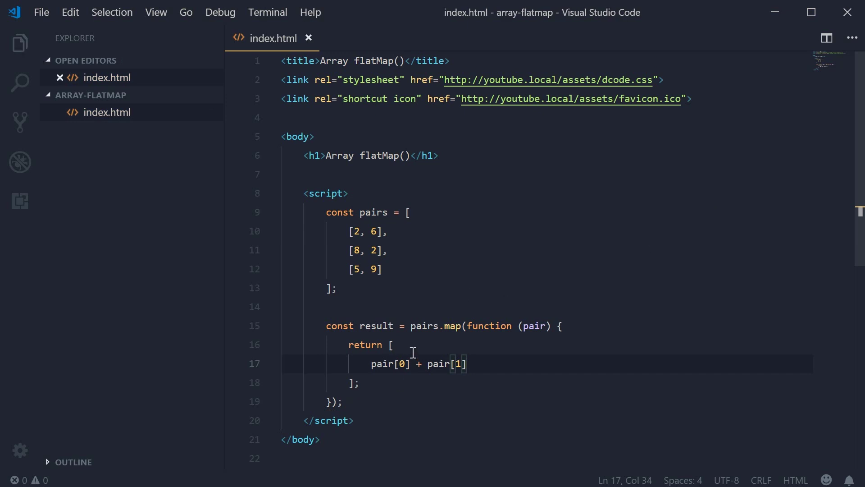
Highlight result, the pairs [2, 6] and [5, 9], the callback, and its returned sum array.
{"action": "double_click", "coordinate": [389, 323]}
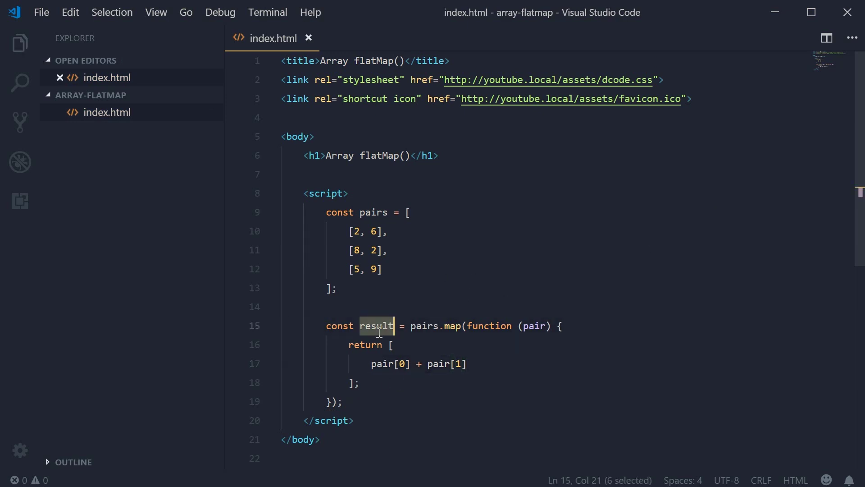
{"action": "left_click_drag", "start_coordinate": [354, 231], "coordinate": [377, 232]}
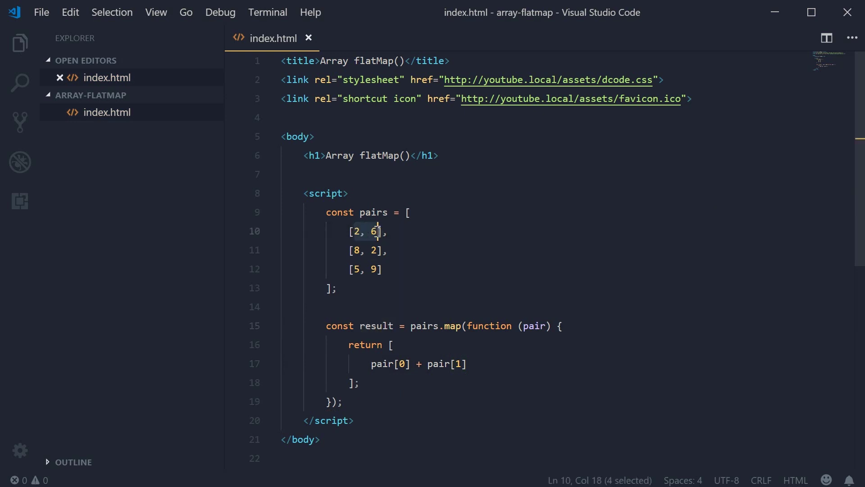
{"action": "left_click", "coordinate": [360, 250]}
{"action": "left_click_drag", "start_coordinate": [353, 269], "coordinate": [377, 269]}
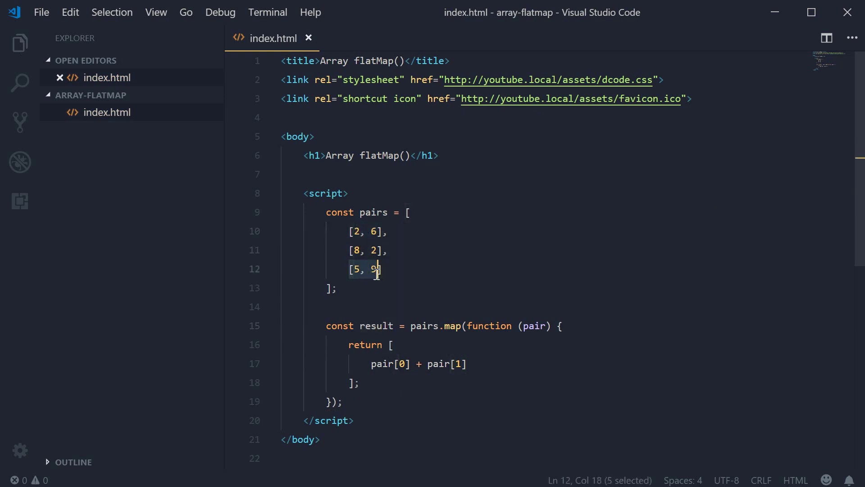
{"action": "left_click", "coordinate": [378, 269]}
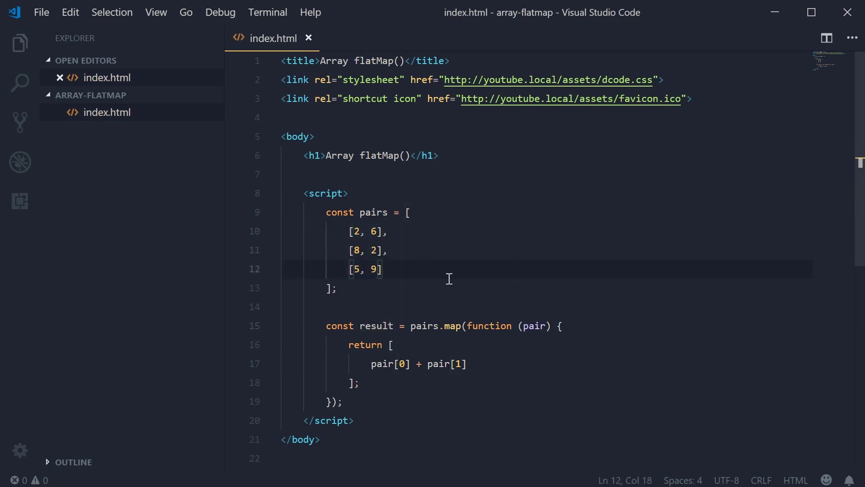
{"action": "left_click_drag", "start_coordinate": [466, 325], "coordinate": [333, 401]}
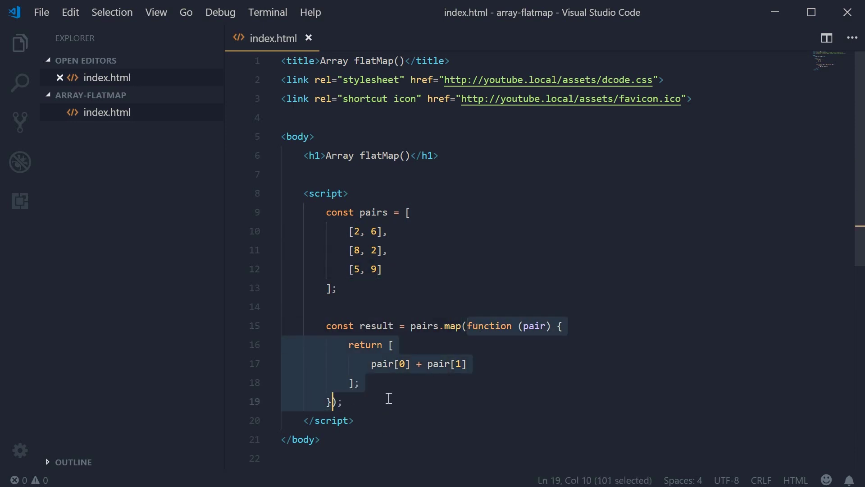
{"action": "left_click", "coordinate": [379, 365]}
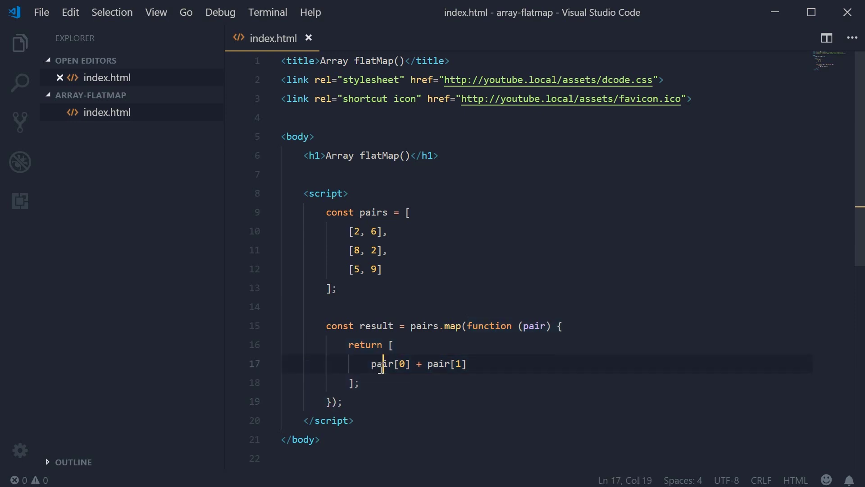
{"action": "left_click_drag", "start_coordinate": [371, 384], "coordinate": [389, 347]}
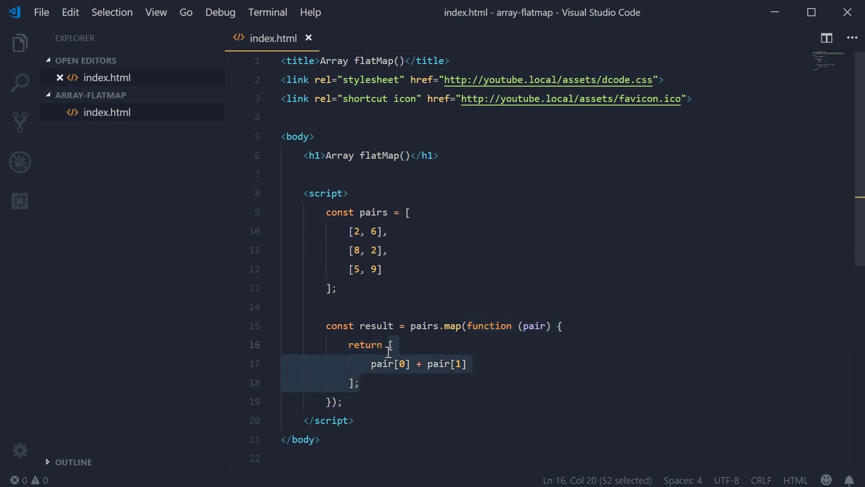
{"action": "left_click", "coordinate": [368, 382]}
Add a console.log(result) statement below the map call and save.
{"action": "left_click", "coordinate": [367, 404]}
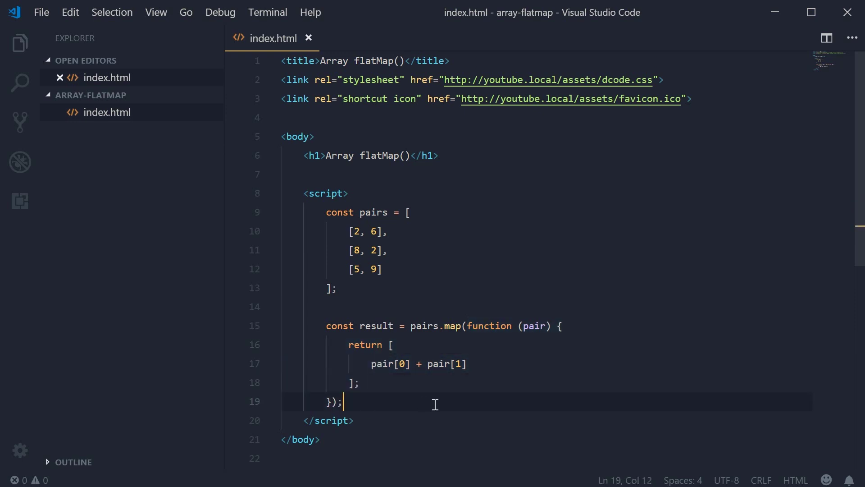
{"action": "key", "text": "Return"}
{"action": "key", "text": "Return"}
{"action": "type", "text": "console.log("}
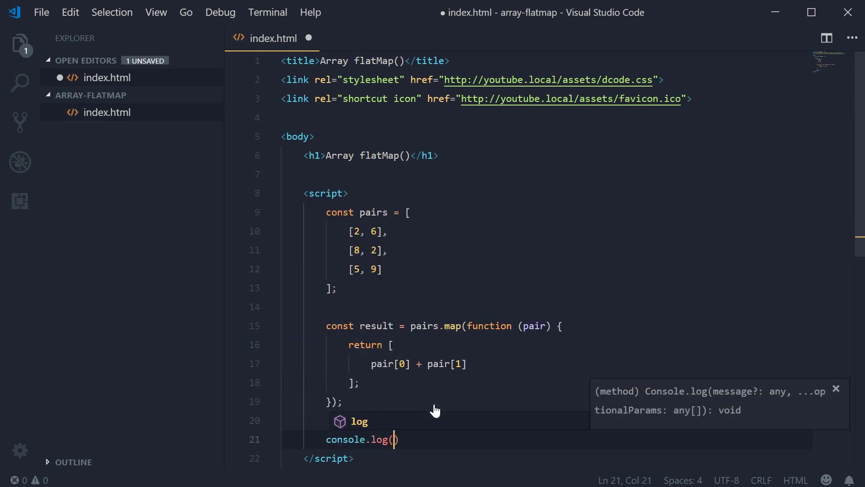
{"action": "type", "text": "result)"}
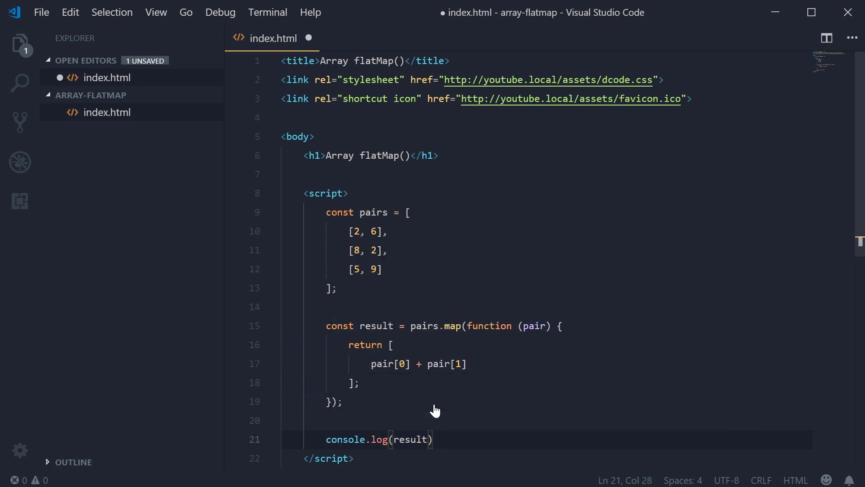
{"action": "key", "text": "ctrl+s"}
{"action": "type", "text": ";"}
{"action": "key", "text": "ctrl+s"}
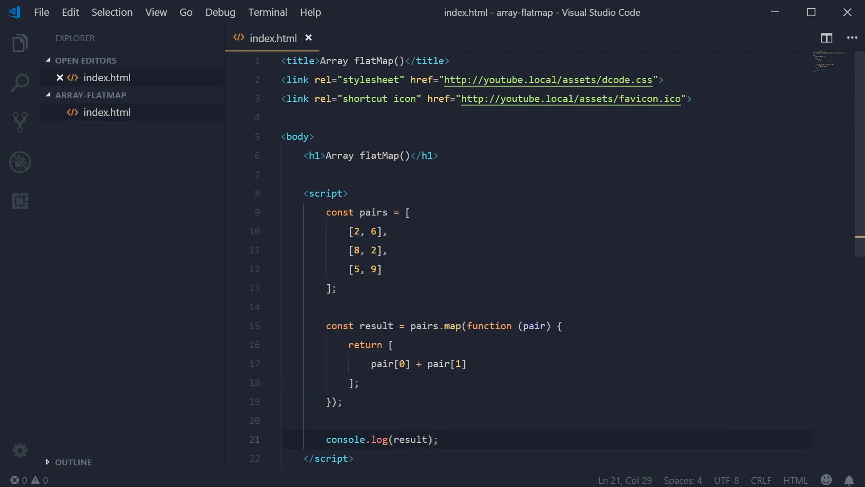
Reload Chrome and expand the logged array showing [8], [10] and [14], then return to VS Code.
{"action": "key", "text": "alt+Tab"}
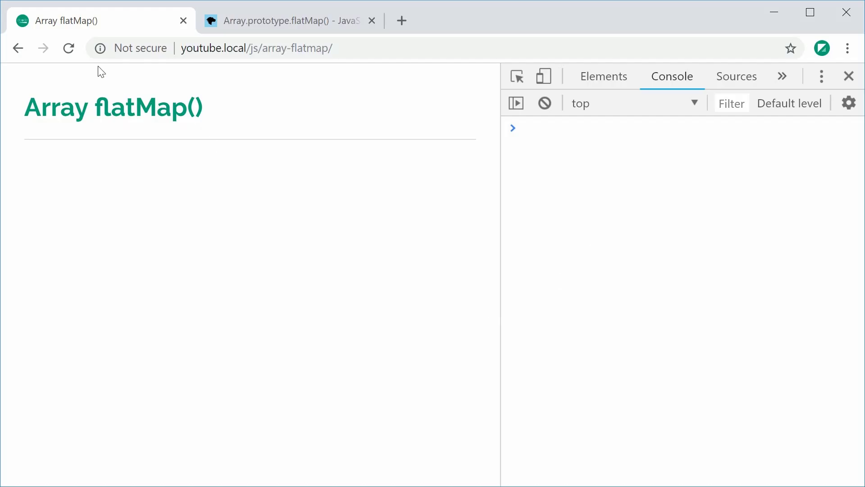
{"action": "left_click", "coordinate": [70, 48]}
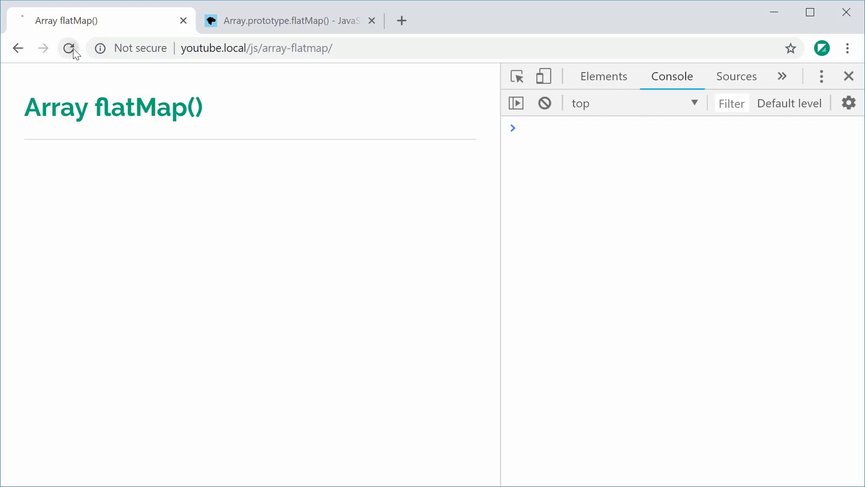
{"action": "left_click", "coordinate": [542, 138]}
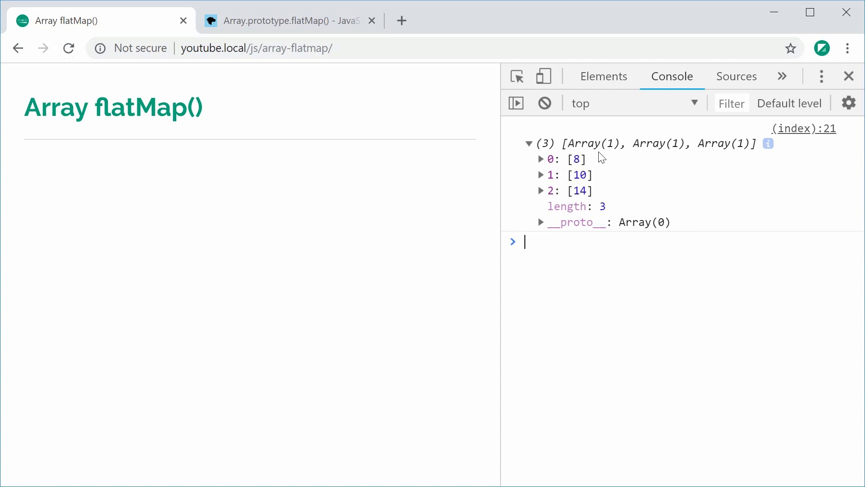
{"action": "key", "text": "alt+Tab"}
Change pairs.map to pairs.flatMap and save index.html.
{"action": "left_click", "coordinate": [444, 326]}
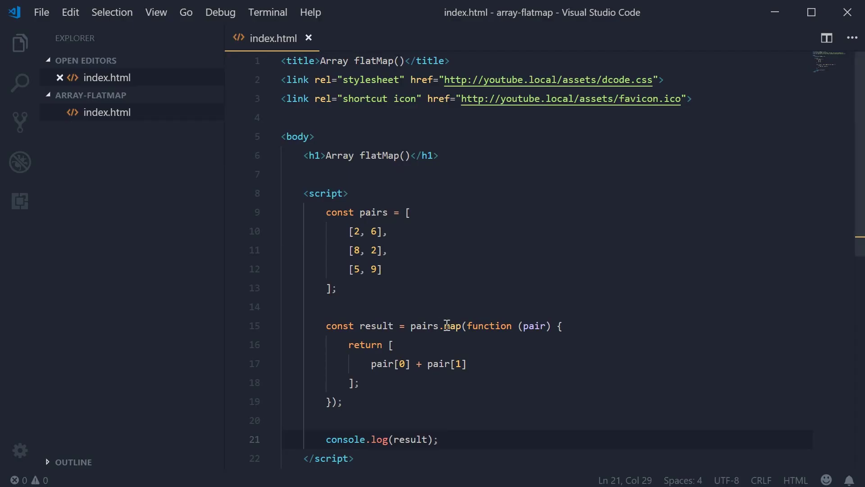
{"action": "type", "text": "fl"}
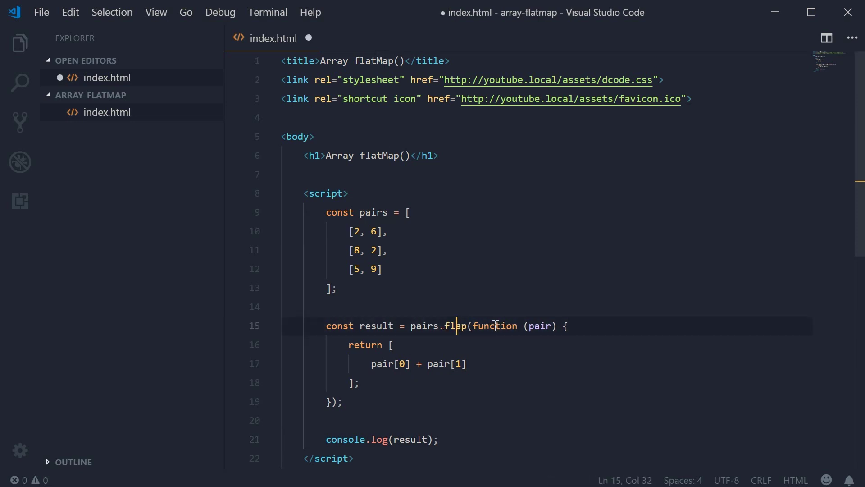
{"action": "type", "text": "at"}
{"action": "key", "text": "Delete"}
{"action": "type", "text": "Ma"}
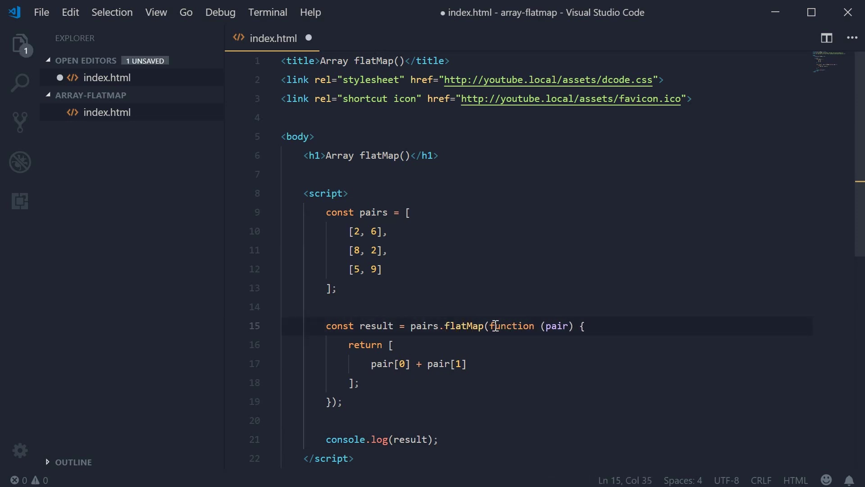
{"action": "key", "text": "ctrl+s"}
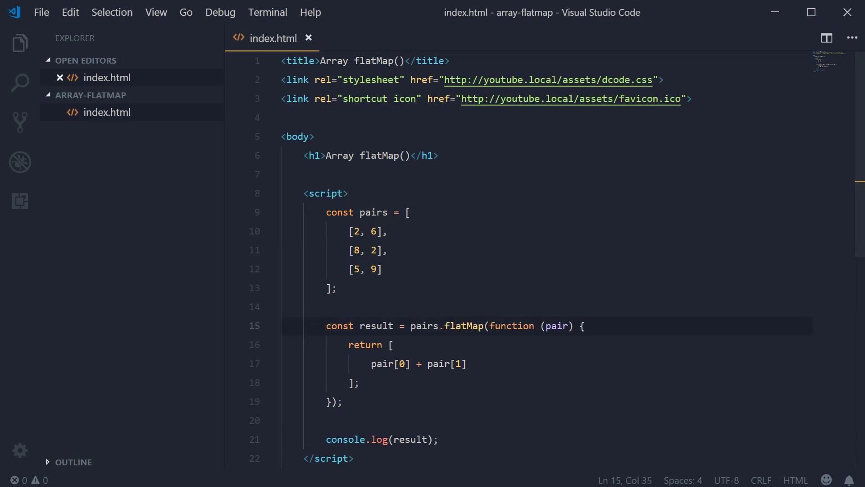
Reload Chrome to see [8, 10, 14] logged, glancing at the MDN flatMap tab.
{"action": "key", "text": "alt+Tab"}
{"action": "left_click", "coordinate": [68, 48]}
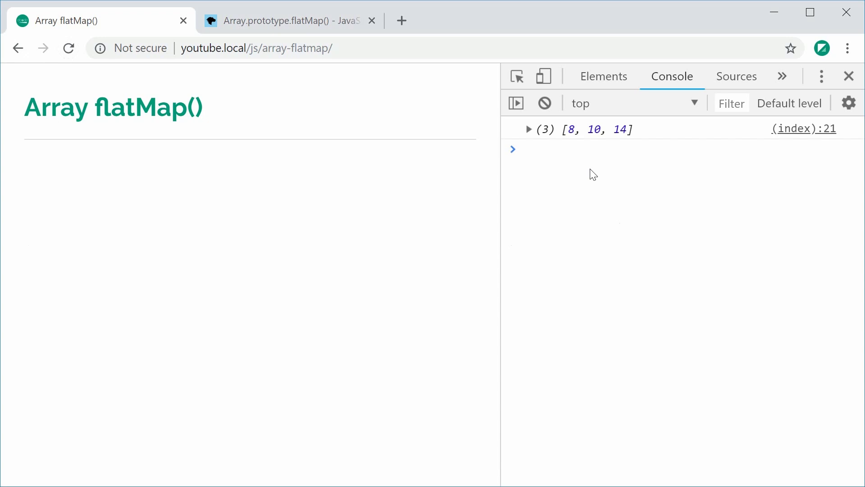
{"action": "left_click", "coordinate": [236, 24]}
{"action": "scroll", "coordinate": [449, 324], "scroll_direction": "up", "scroll_amount": 5}
{"action": "scroll", "coordinate": [443, 335], "scroll_direction": "up", "scroll_amount": 5}
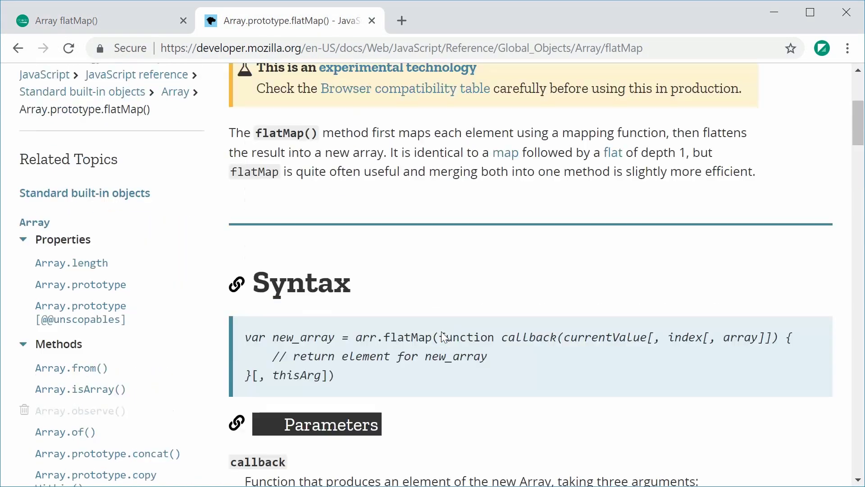
{"action": "scroll", "coordinate": [443, 337], "scroll_direction": "up", "scroll_amount": 1}
{"action": "scroll", "coordinate": [440, 308], "scroll_direction": "up", "scroll_amount": 2}
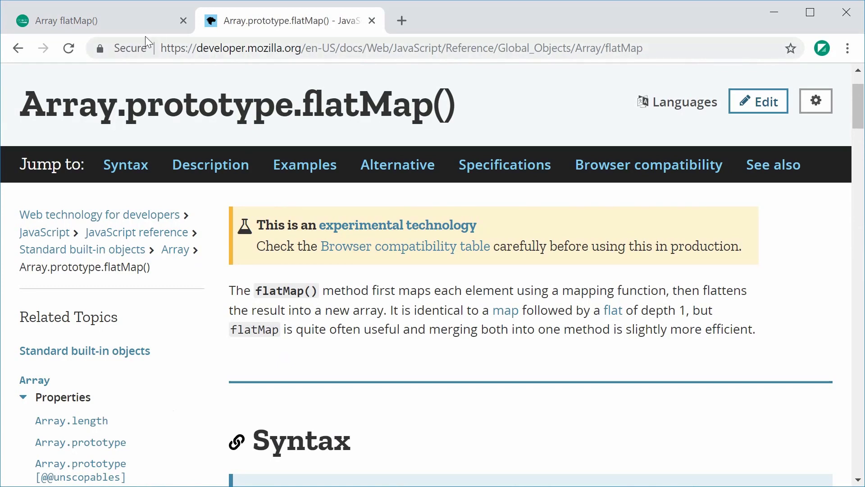
{"action": "left_click", "coordinate": [139, 26]}
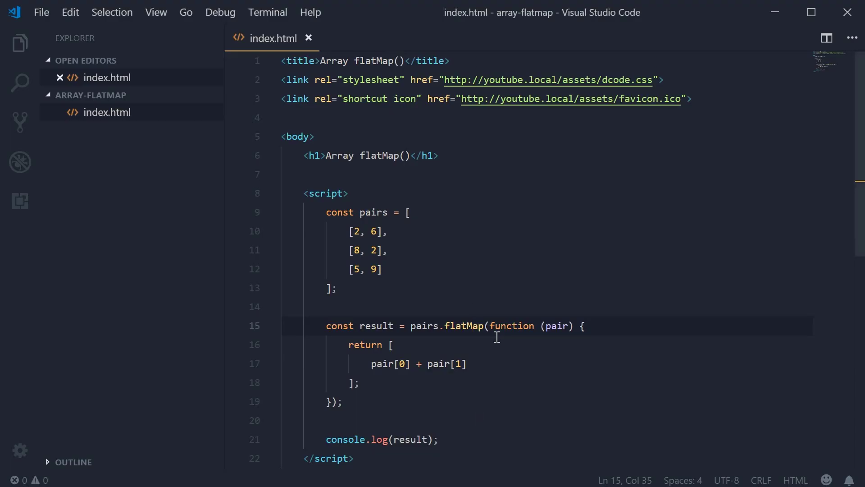
Add an index parameter after pair in the flatMap callback, pointing out the three pairs.
{"action": "left_click_drag", "start_coordinate": [489, 326], "coordinate": [337, 402]}
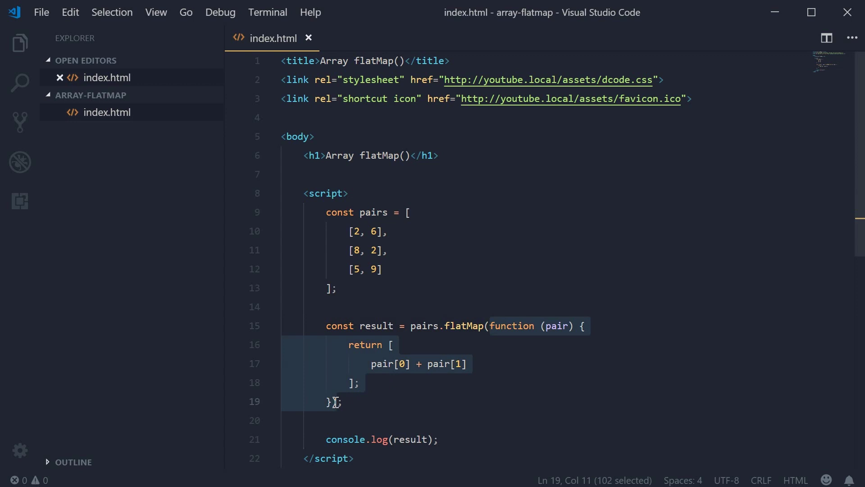
{"action": "left_click", "coordinate": [336, 401]}
{"action": "left_click", "coordinate": [574, 328]}
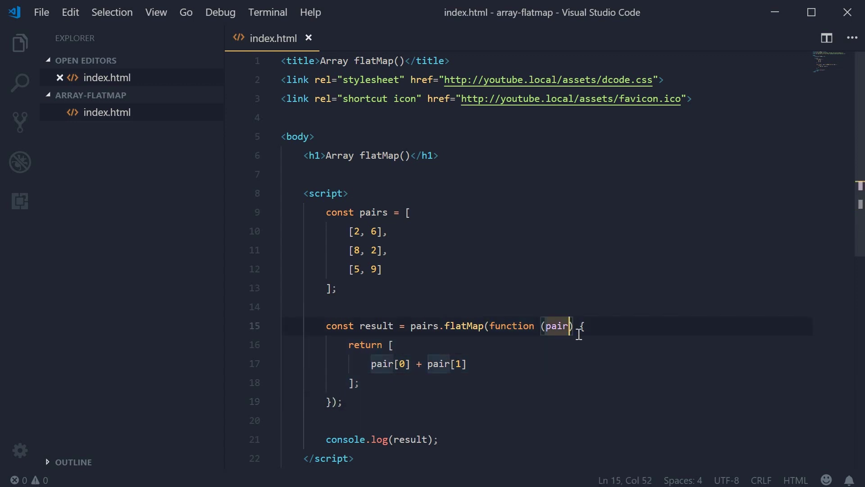
{"action": "type", "text": ", "}
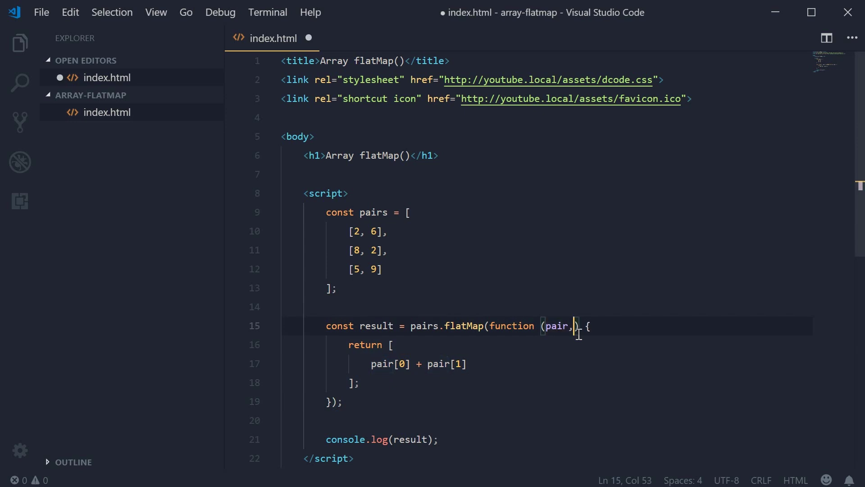
{"action": "type", "text": "index"}
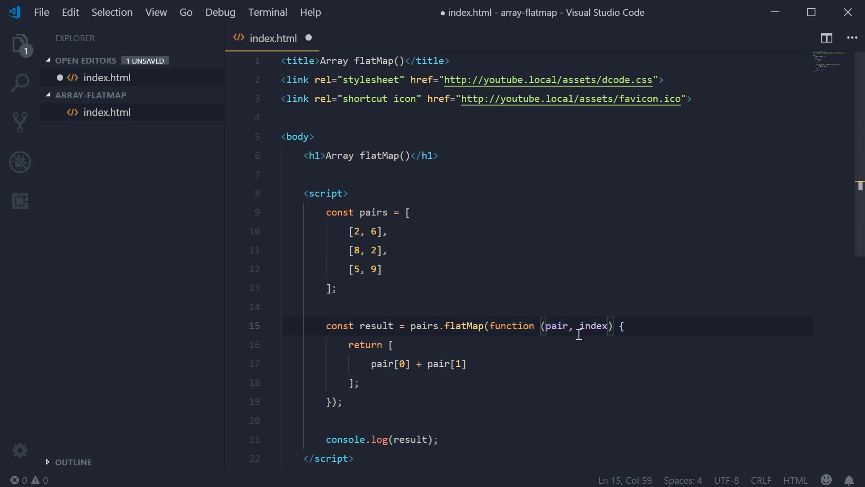
{"action": "double_click", "coordinate": [596, 327]}
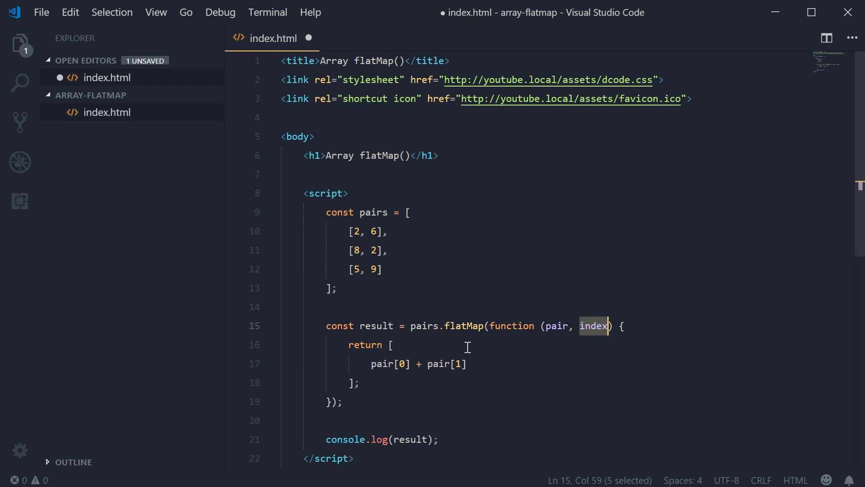
{"action": "left_click", "coordinate": [396, 232]}
{"action": "left_click", "coordinate": [413, 251]}
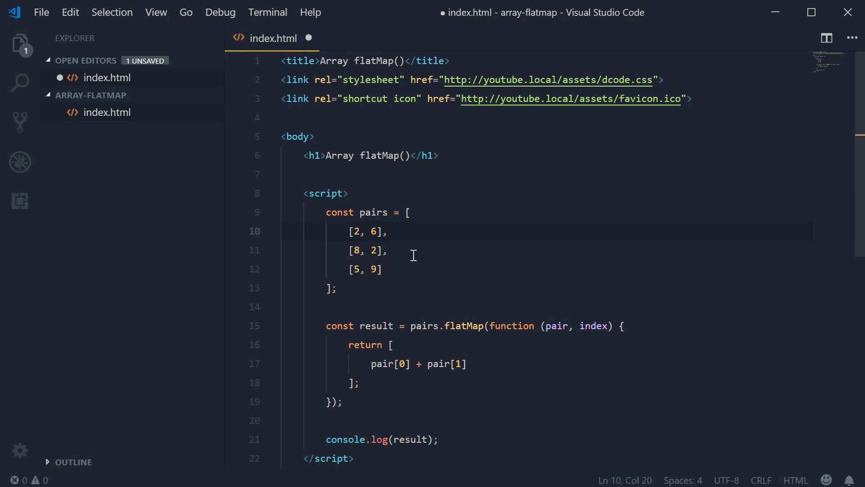
{"action": "left_click", "coordinate": [402, 269]}
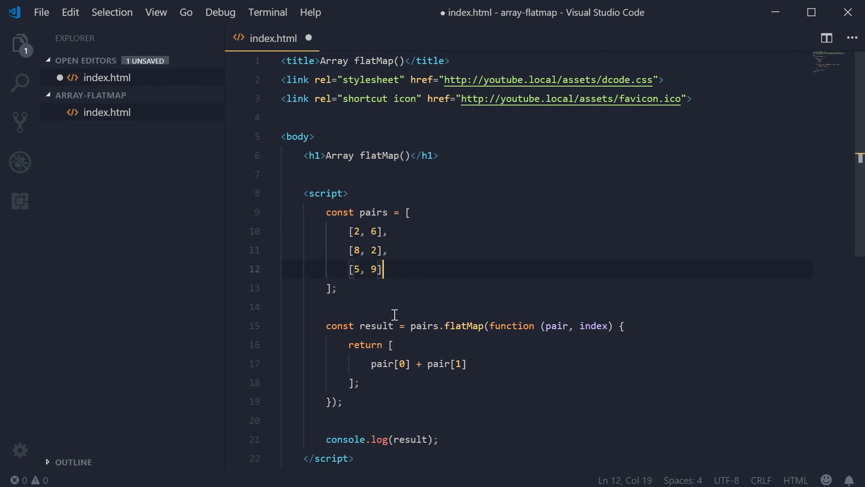
Extend the returned sum to pair[0] + pair[1] + index and save.
{"action": "double_click", "coordinate": [403, 364]}
{"action": "double_click", "coordinate": [458, 365]}
{"action": "left_click", "coordinate": [483, 369]}
{"action": "type", "text": "+ "}
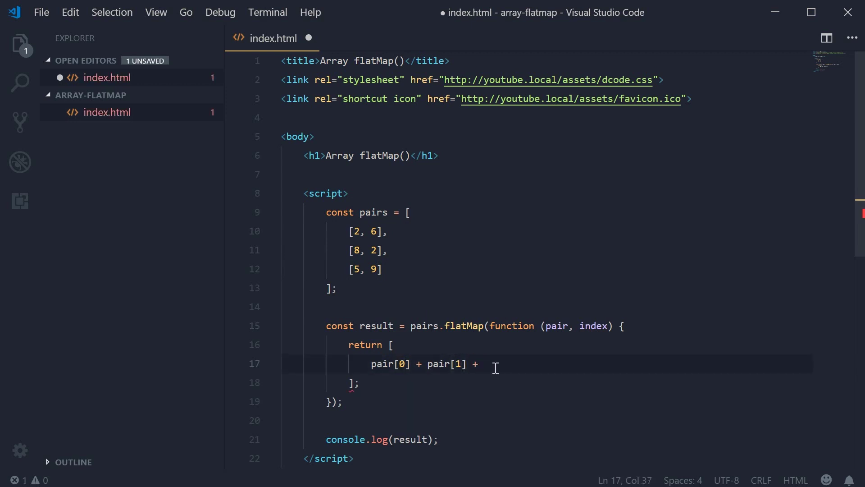
{"action": "type", "text": "index"}
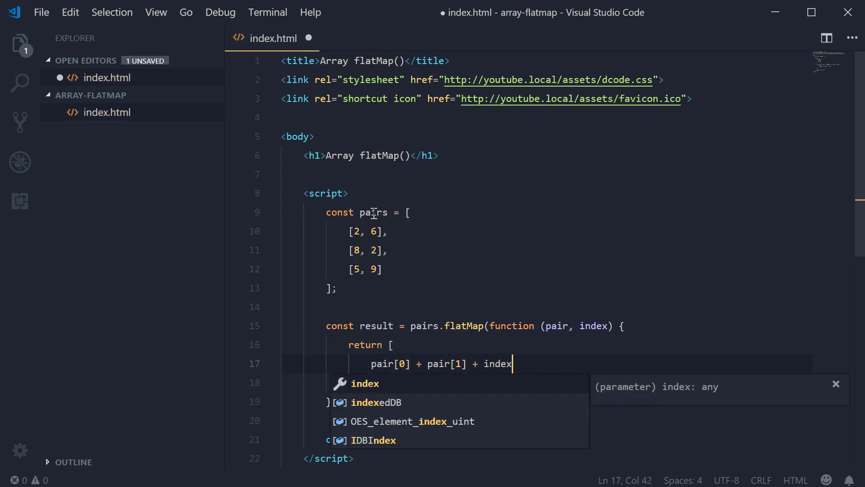
{"action": "double_click", "coordinate": [379, 213]}
{"action": "key", "text": "ctrl+s"}
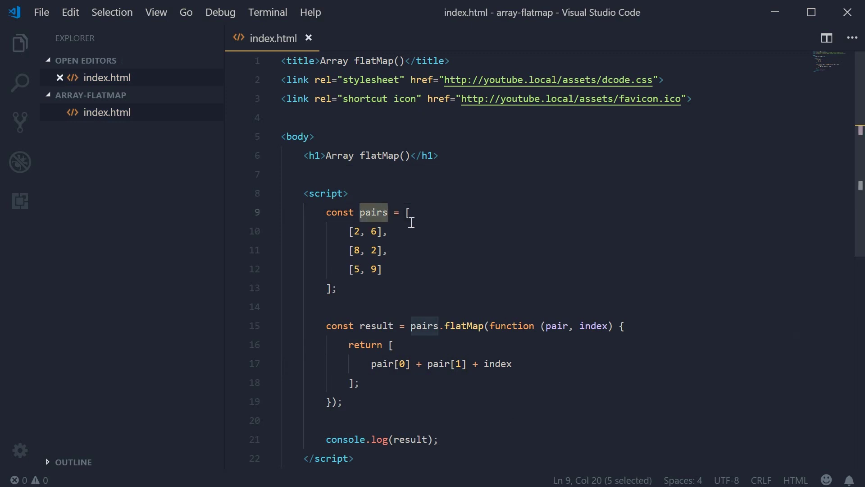
{"action": "left_click", "coordinate": [407, 249]}
{"action": "left_click", "coordinate": [408, 271]}
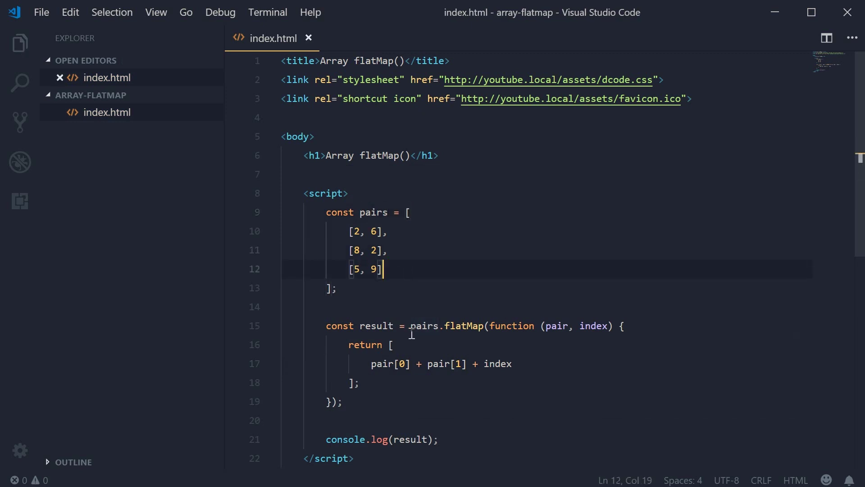
{"action": "left_click_drag", "start_coordinate": [521, 365], "coordinate": [372, 364]}
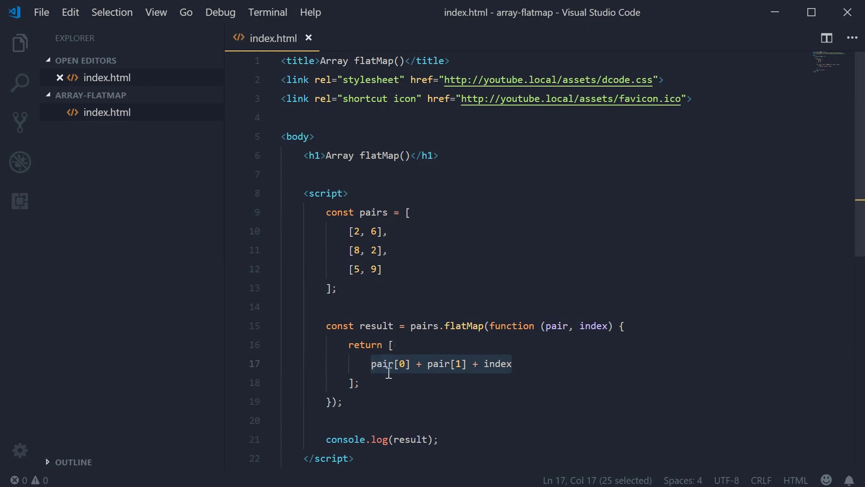
Reload the page in Chrome so the console logs [8, 11, 16].
{"action": "left_click", "coordinate": [396, 382]}
{"action": "key", "text": "alt+Tab"}
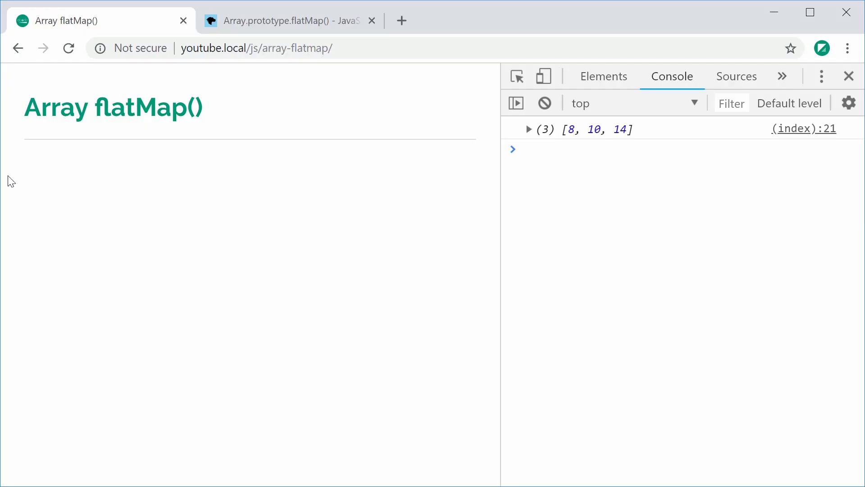
{"action": "left_click", "coordinate": [68, 49]}
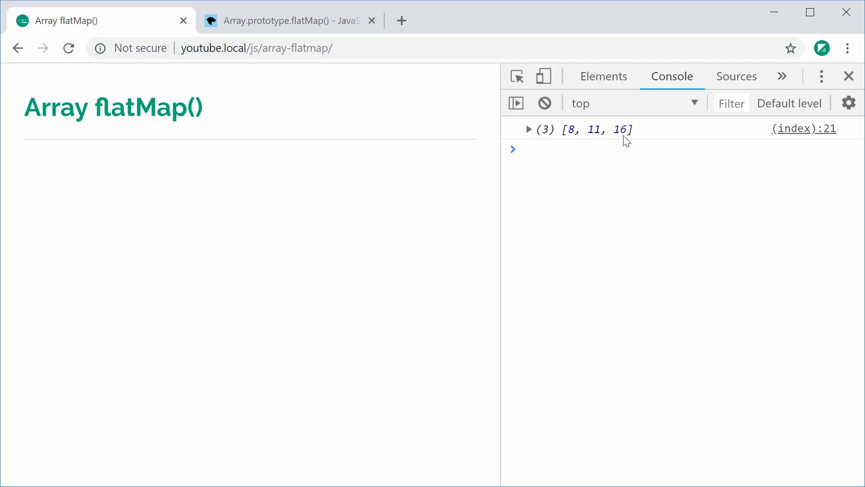